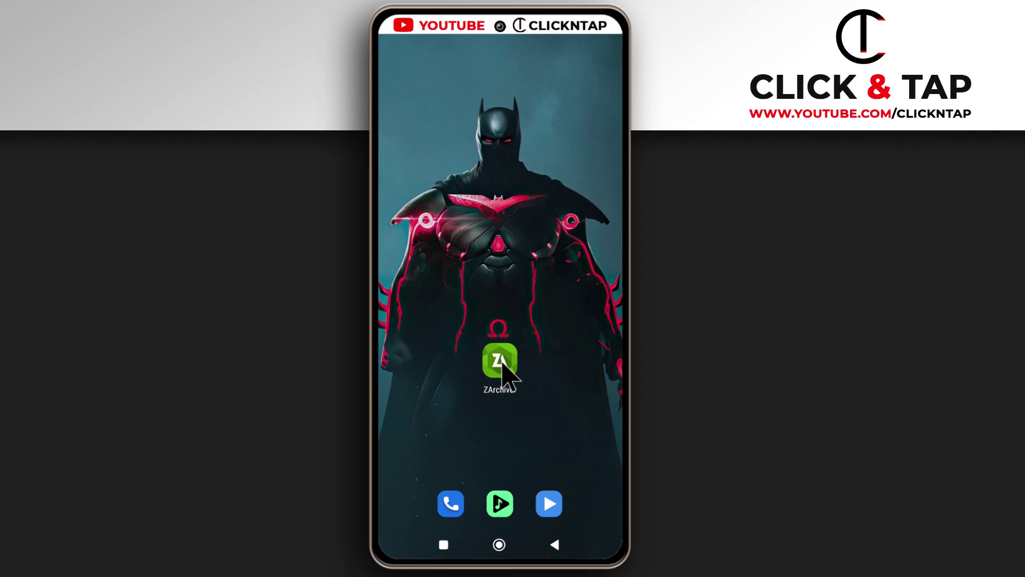
# - Launch ZArchiver and open Android > data on internal storage
pyautogui.click(500, 362)
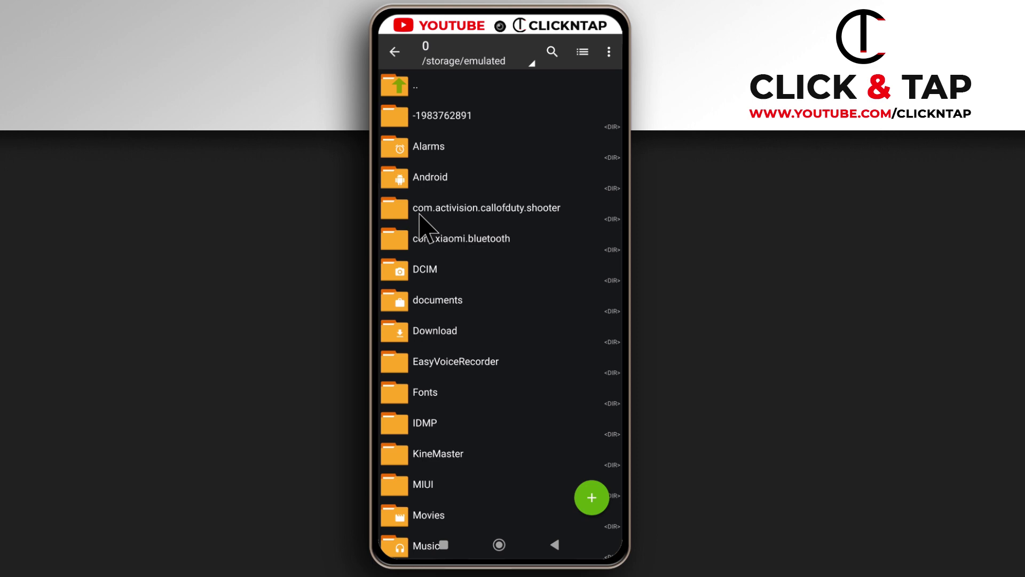
pyautogui.click(426, 180)
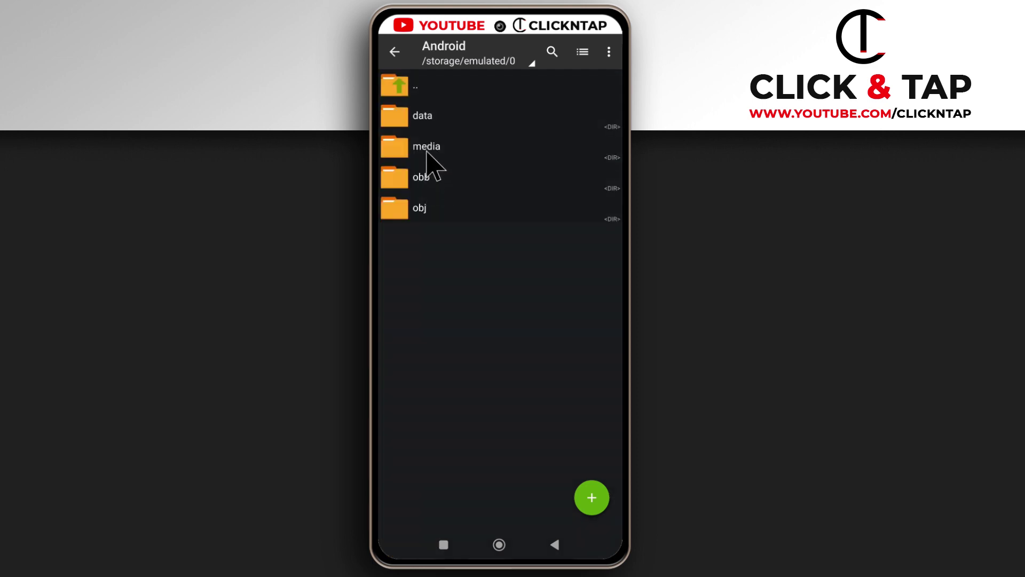
pyautogui.click(430, 120)
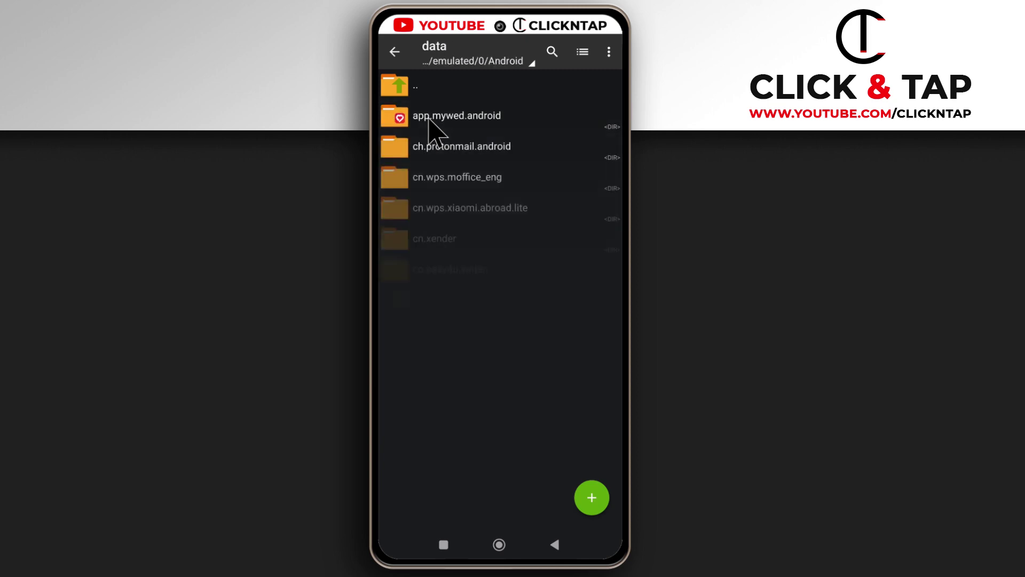
pyautogui.scroll(-2, 467, 215)
pyautogui.scroll(-10, 466, 213)
pyautogui.scroll(-10, 472, 227)
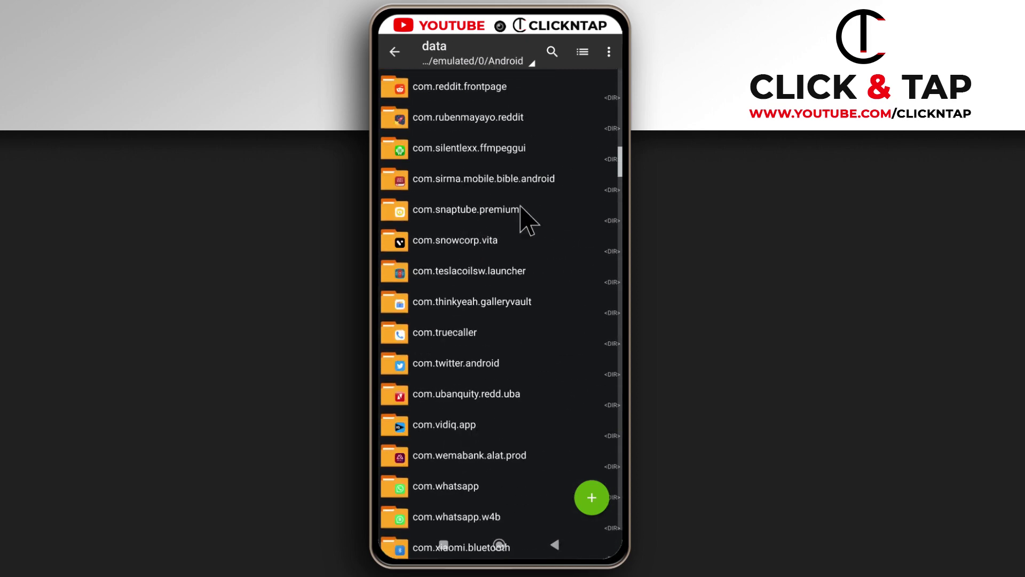
pyautogui.scroll(-5, 619, 148)
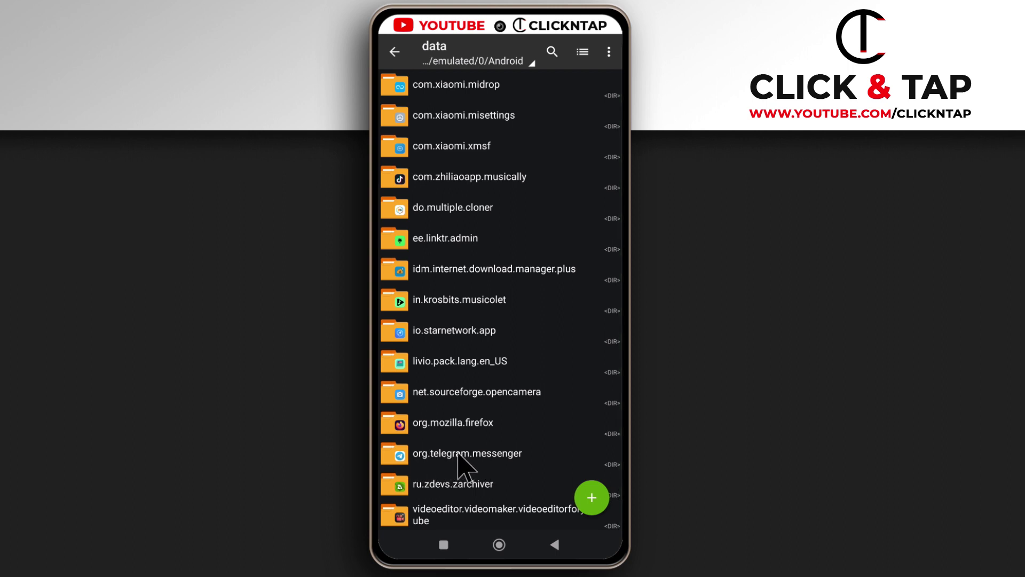
# - Open org.telegram.messenger > files > Telegram and briefly check the Telegram Audio folder
pyautogui.click(459, 463)
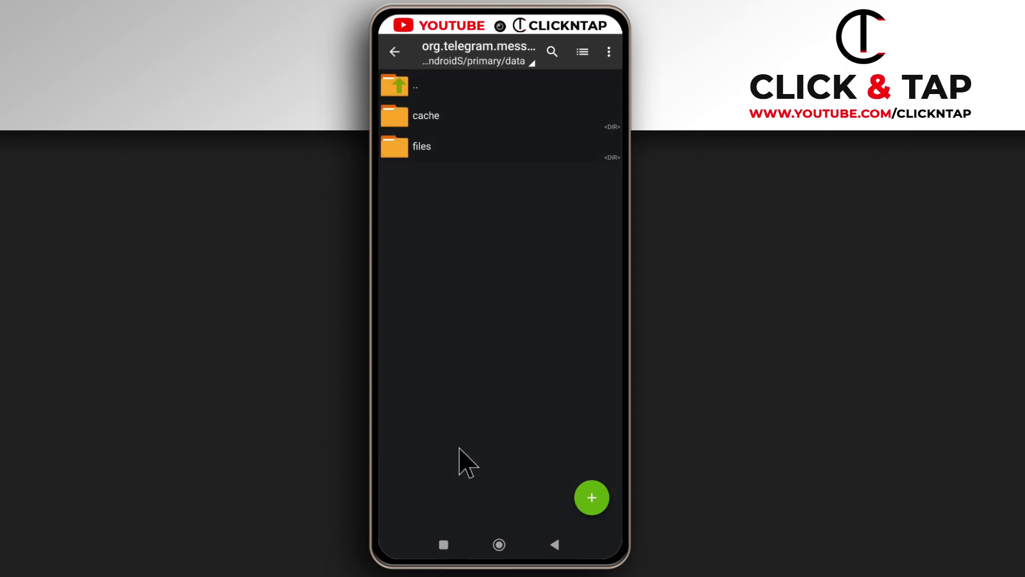
pyautogui.click(430, 151)
pyautogui.click(430, 122)
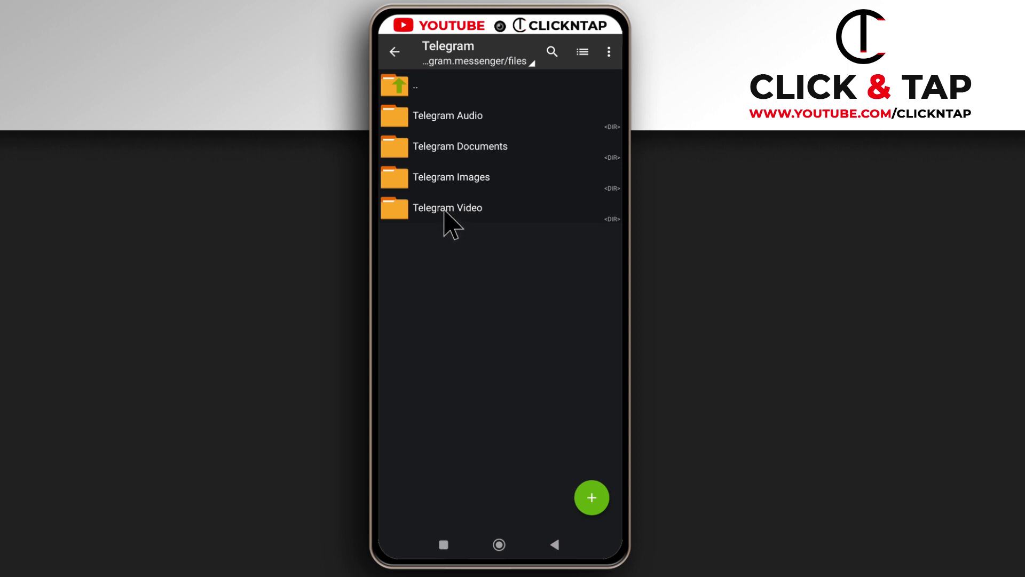
pyautogui.click(465, 118)
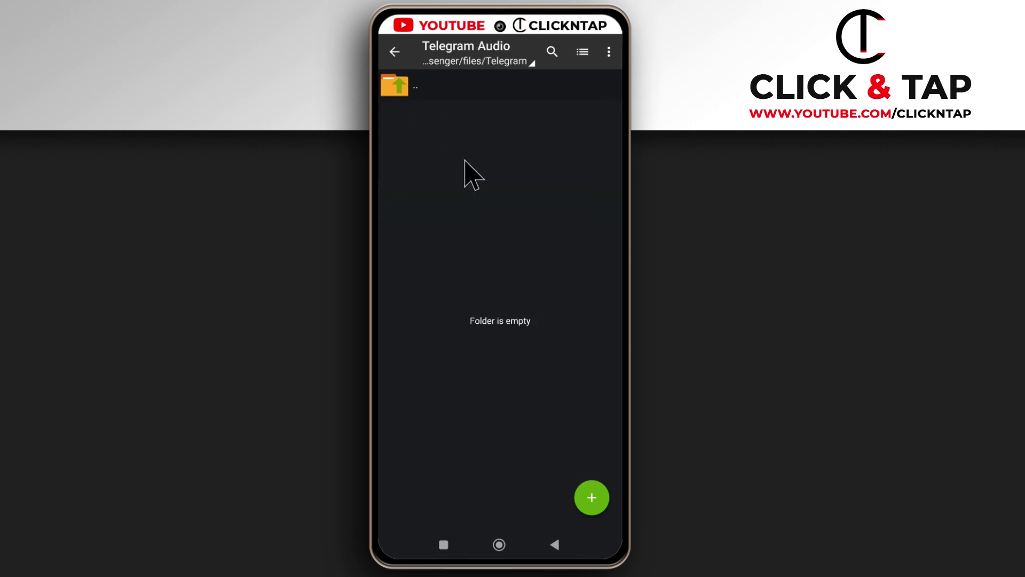
pyautogui.press('Escape')
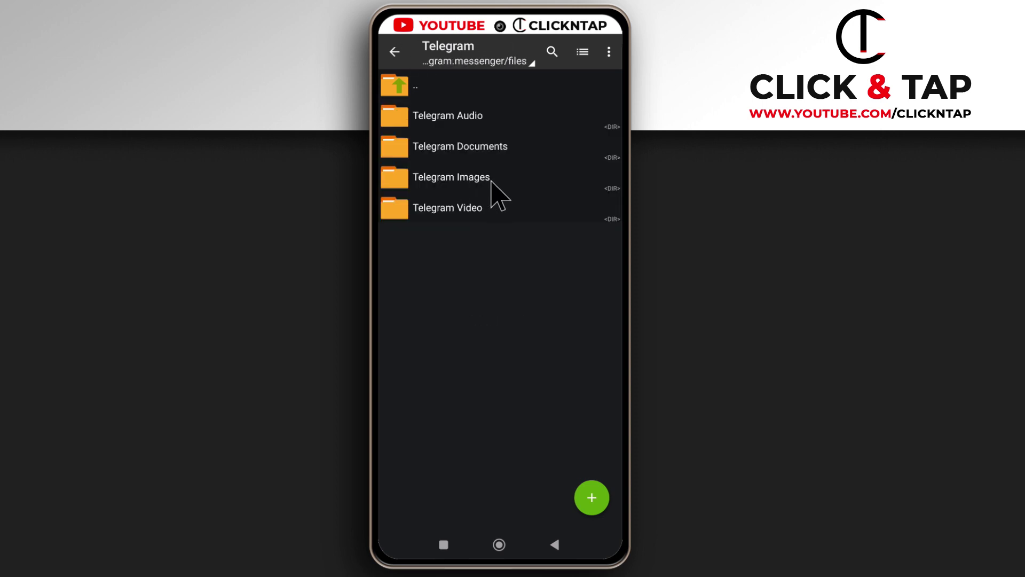
# - Switch Telegram Images to Grid view, then go up to the Telegram folder
pyautogui.click(492, 186)
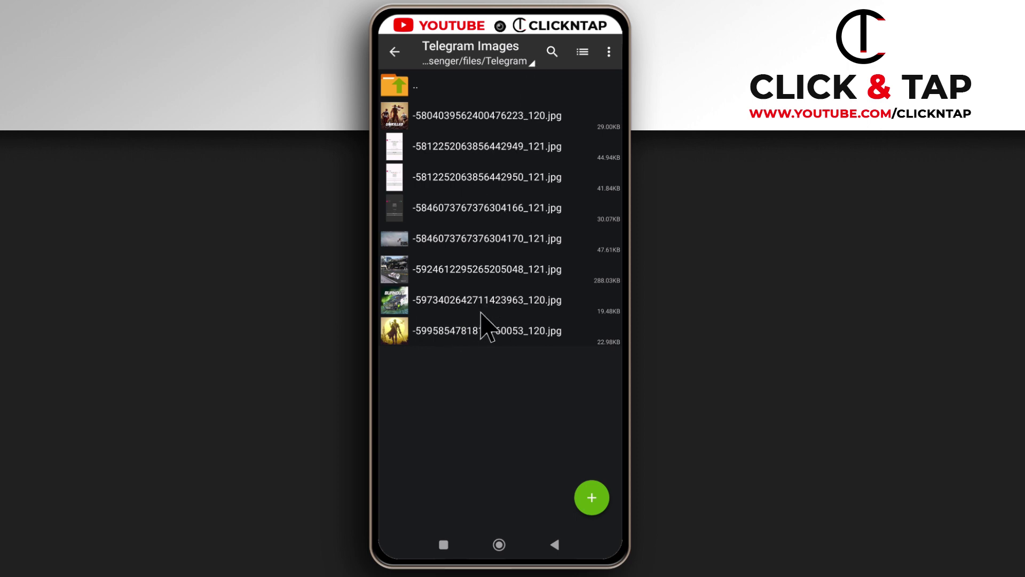
pyautogui.click(583, 53)
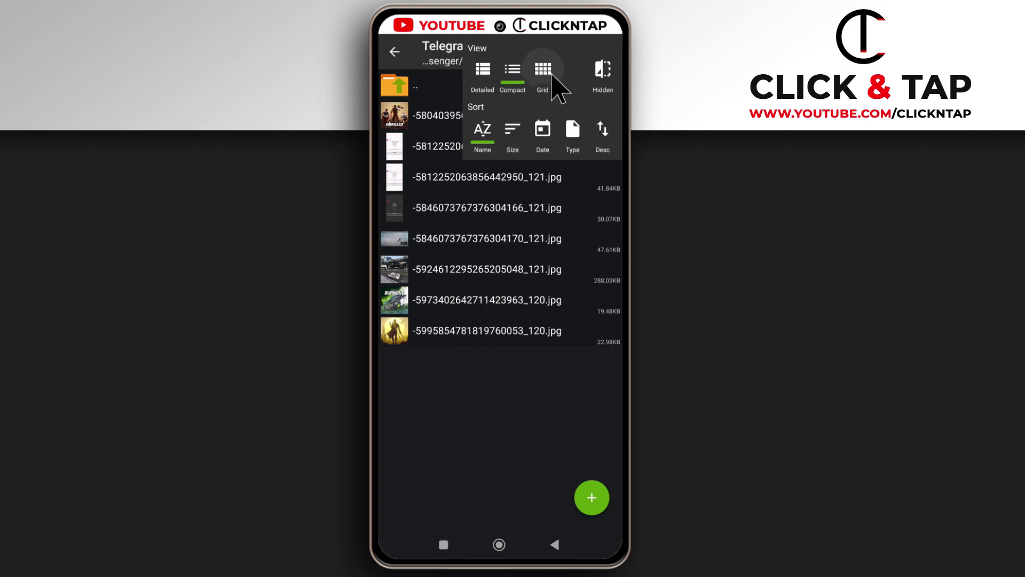
pyautogui.click(546, 73)
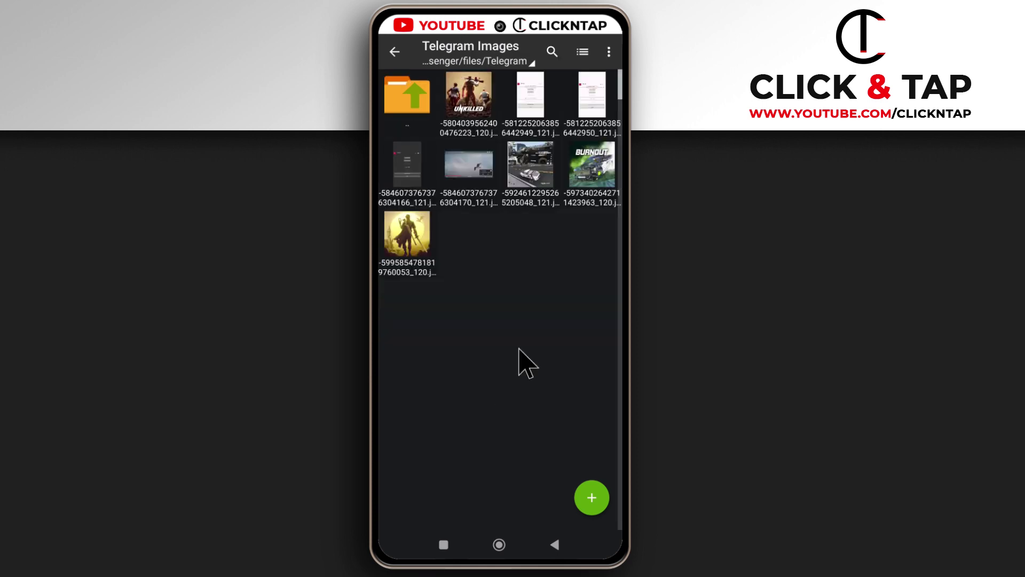
pyautogui.click(394, 52)
# - Check the .webm file in Telegram Video, dismiss its options, and return to Telegram
pyautogui.click(419, 171)
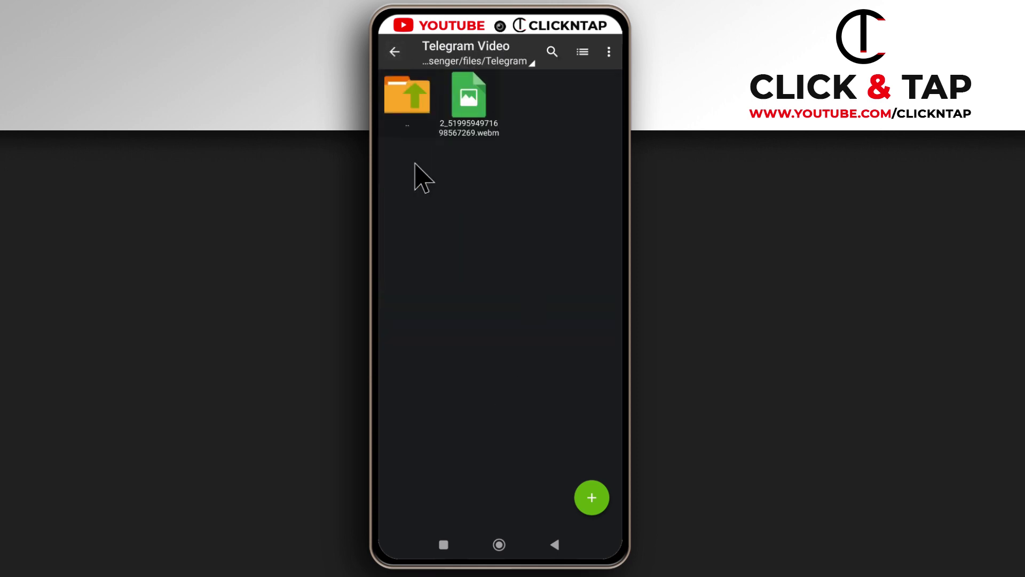
pyautogui.click(472, 108)
pyautogui.click(470, 229)
pyautogui.click(468, 102)
pyautogui.press('Escape')
pyautogui.press('Escape')
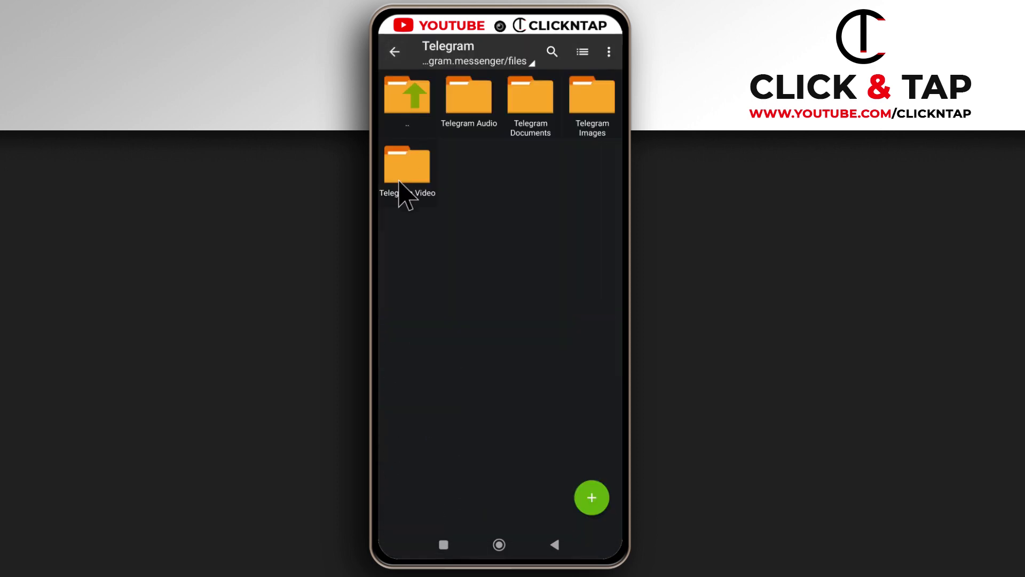